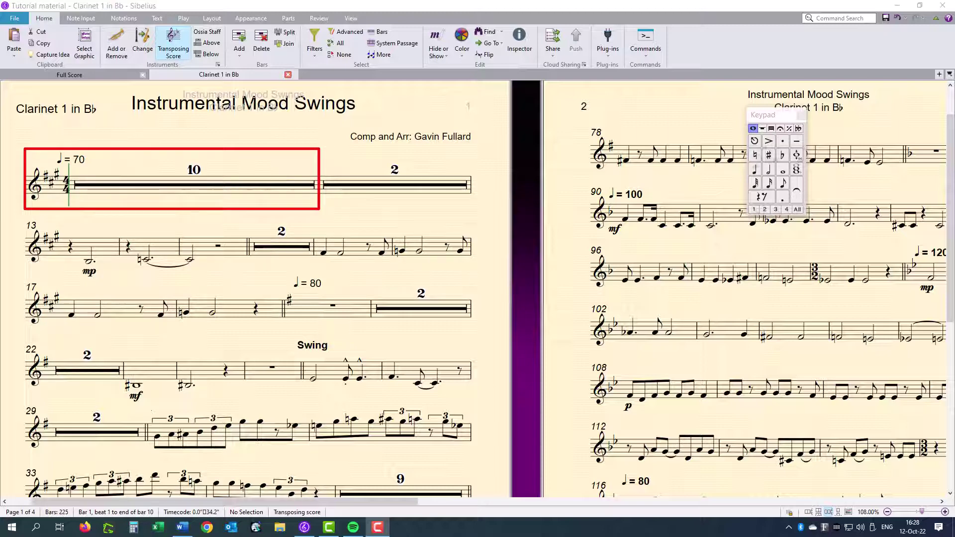
- Select the 10-bar multirest at the start of the Clarinet 1 in Bb part
left_click(88, 179)
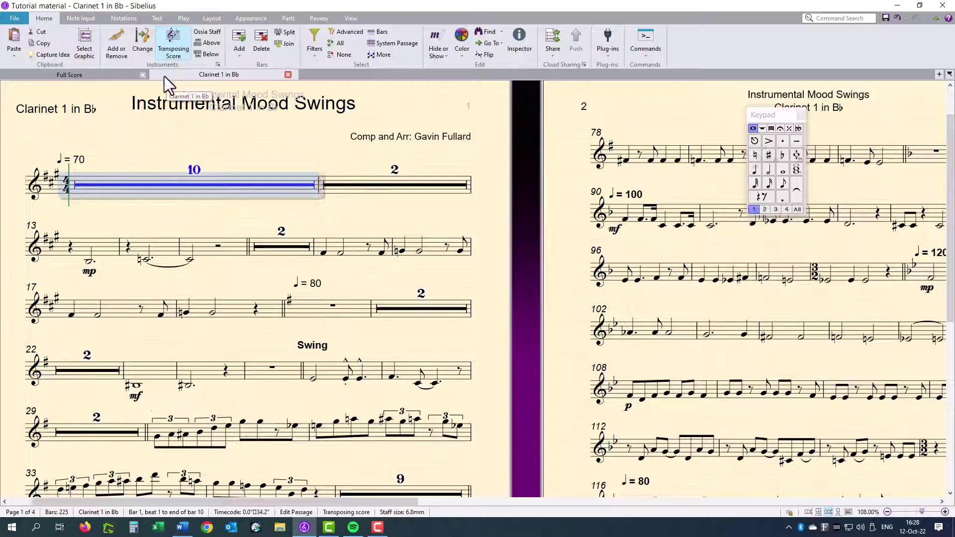
left_click(106, 75)
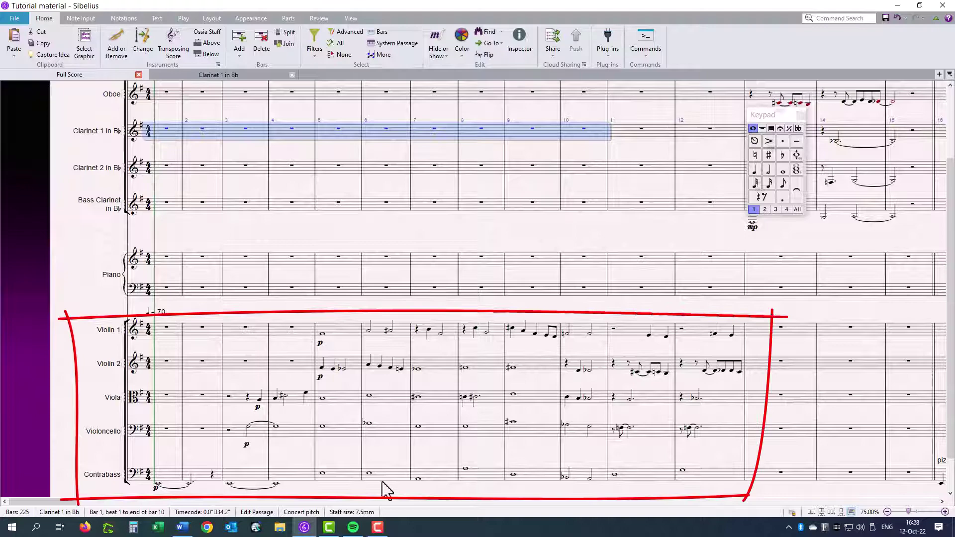
left_click(242, 76)
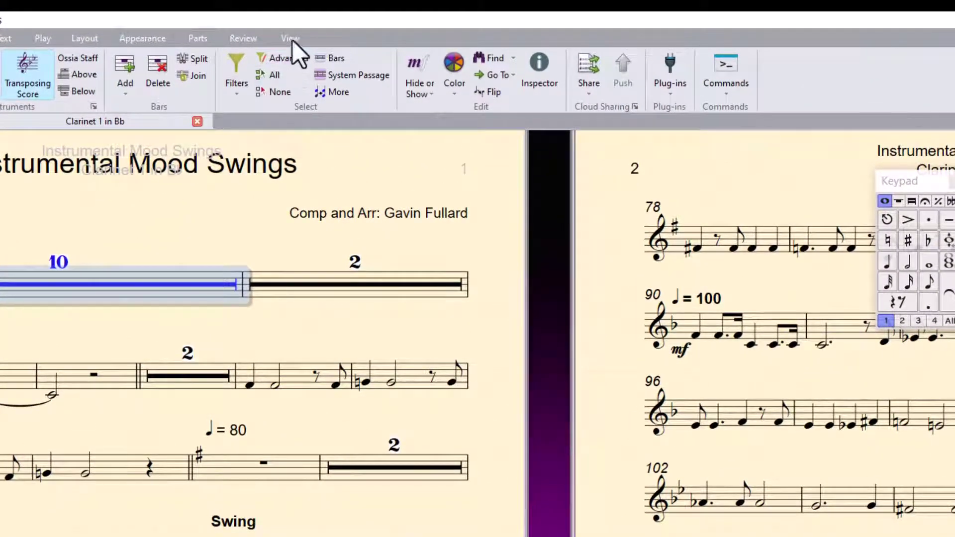
- Turn on Bar Numbers and Layout Marks under the View tab's Invisibles
left_click(292, 39)
left_click(150, 59)
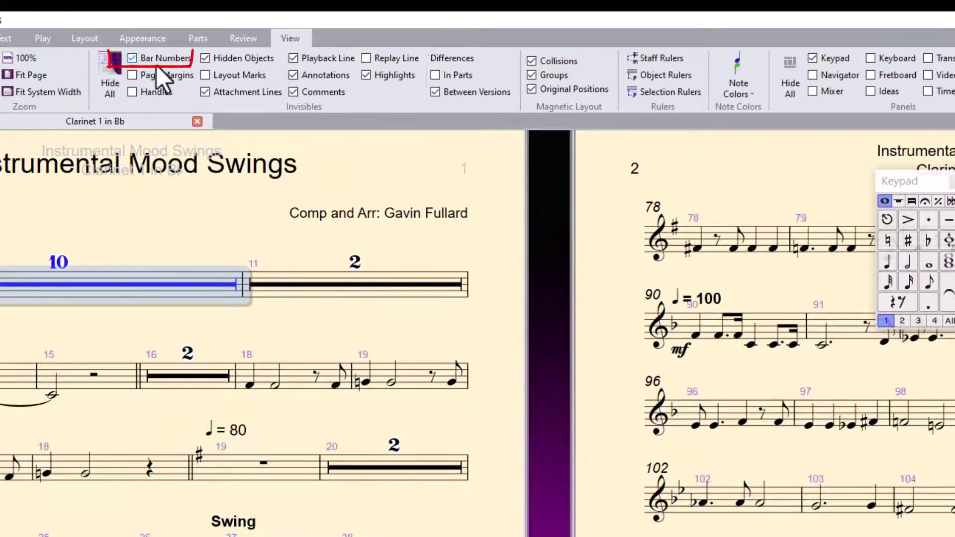
left_click(205, 76)
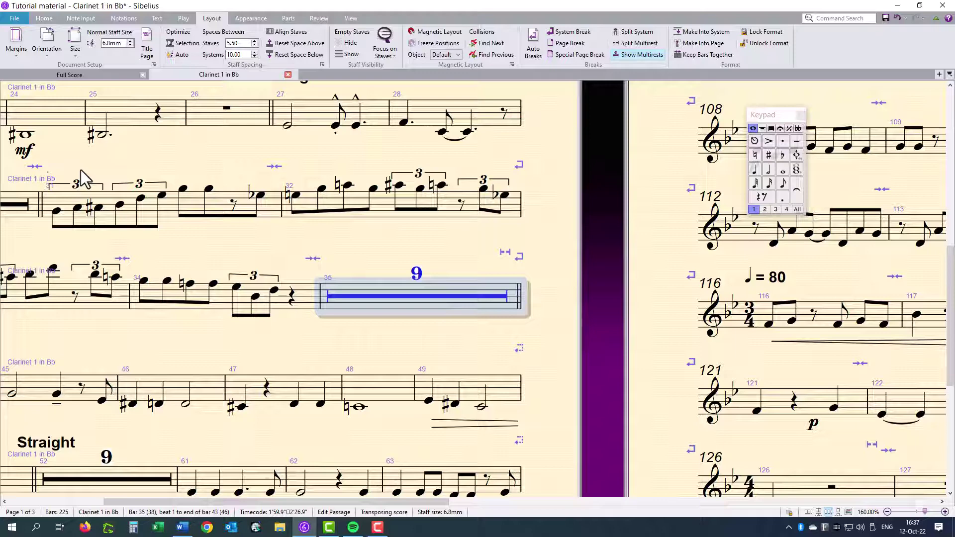
- Enter whole rests in bars 35–38, leaving a 5-bar multirest from bar 39
key("Escape")
left_click(365, 288)
key("n")
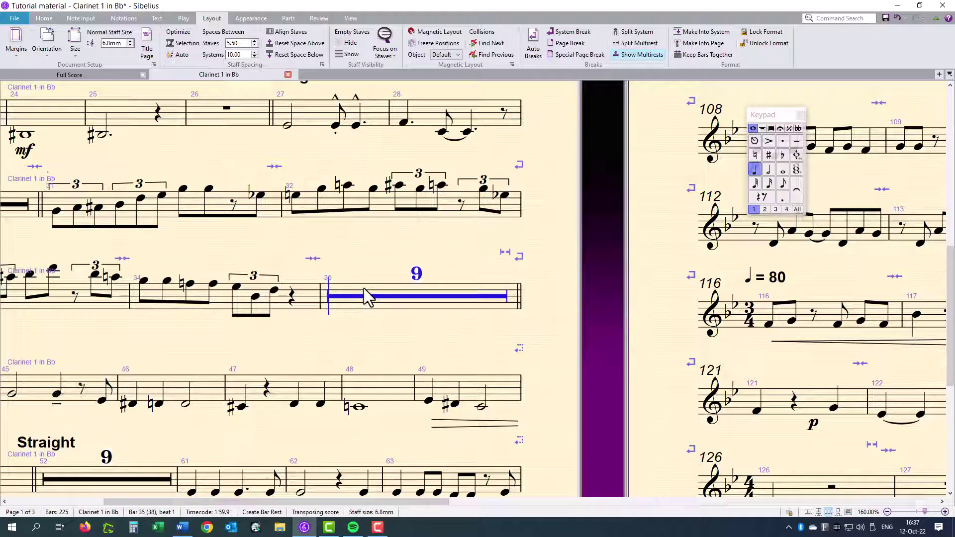
key("6")
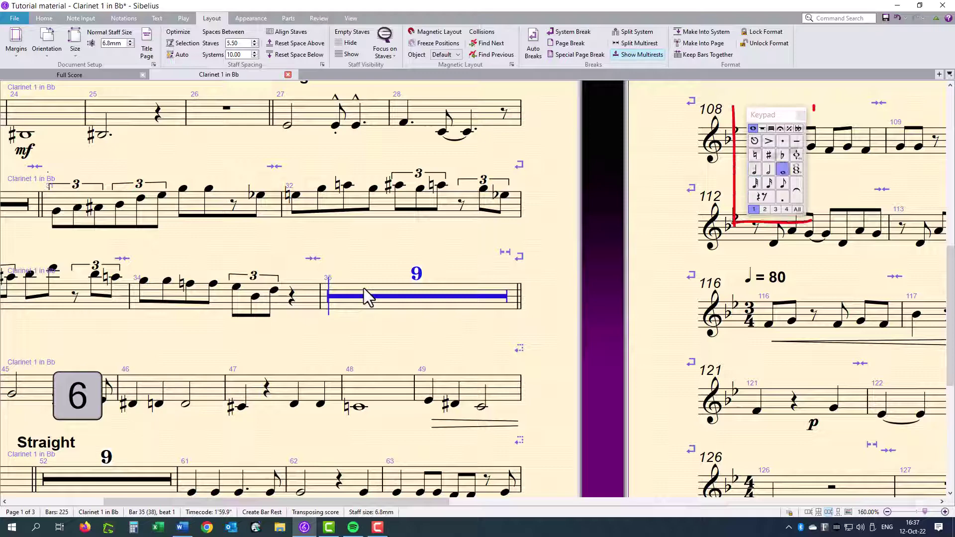
key("0")
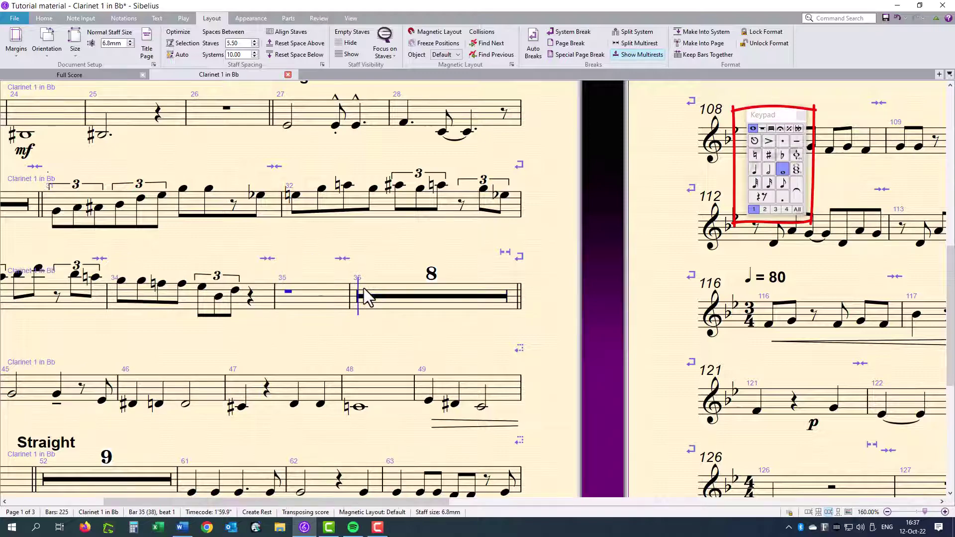
key("0")
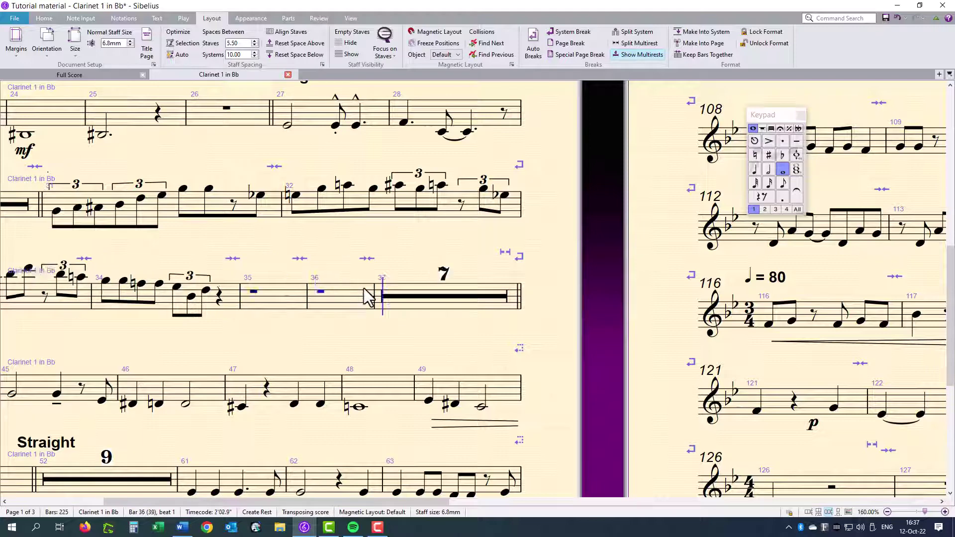
key("0")
key("0")
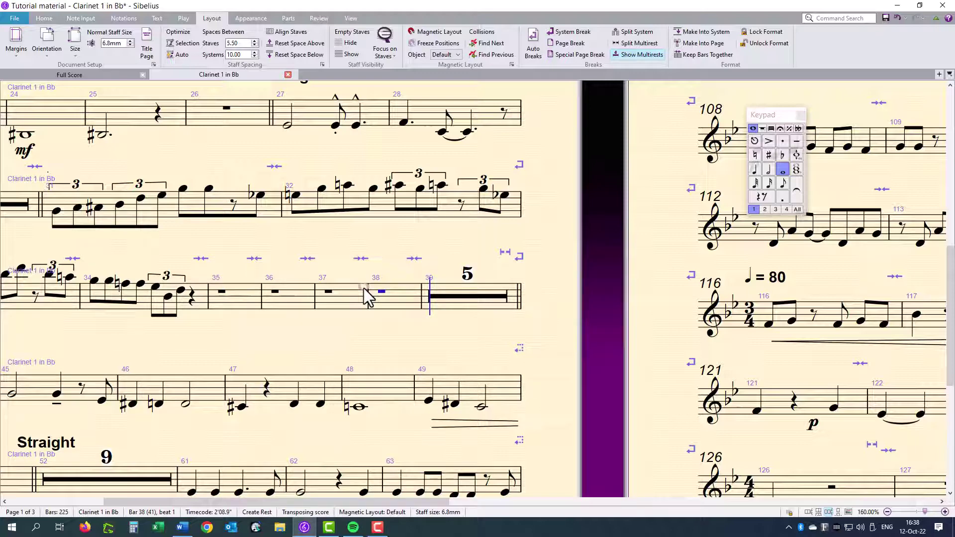
key("Escape")
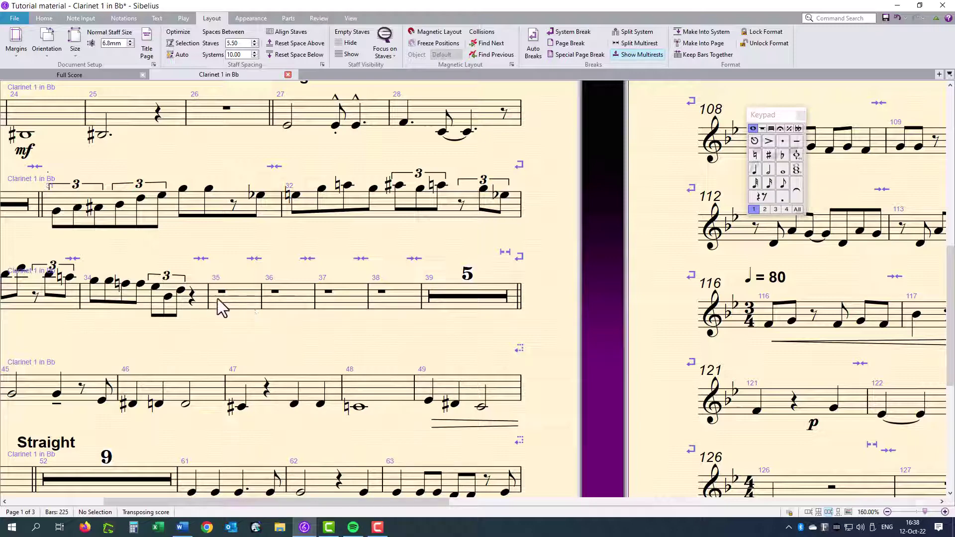
- Add Split Multirest marks at the barlines starting bars 36, 37 and 38
left_click(262, 298)
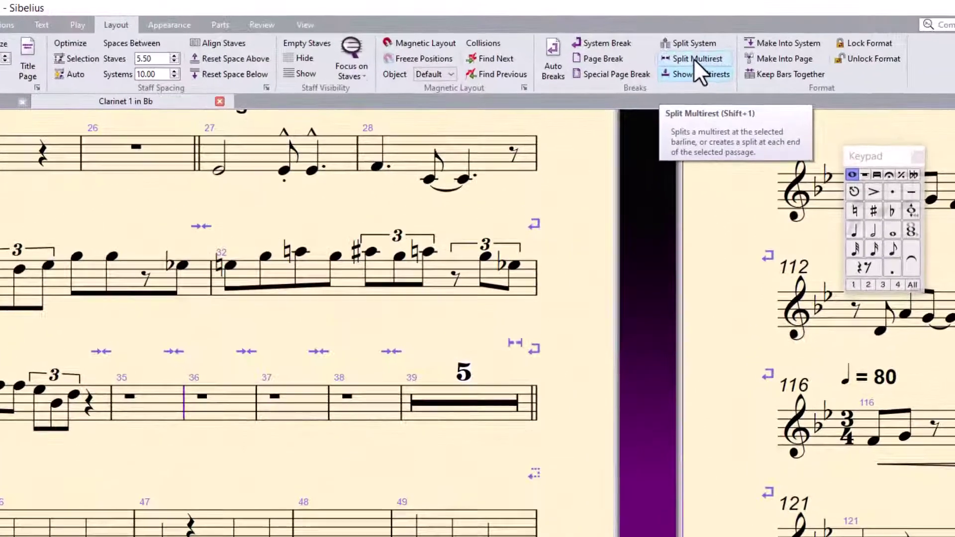
left_click(693, 59)
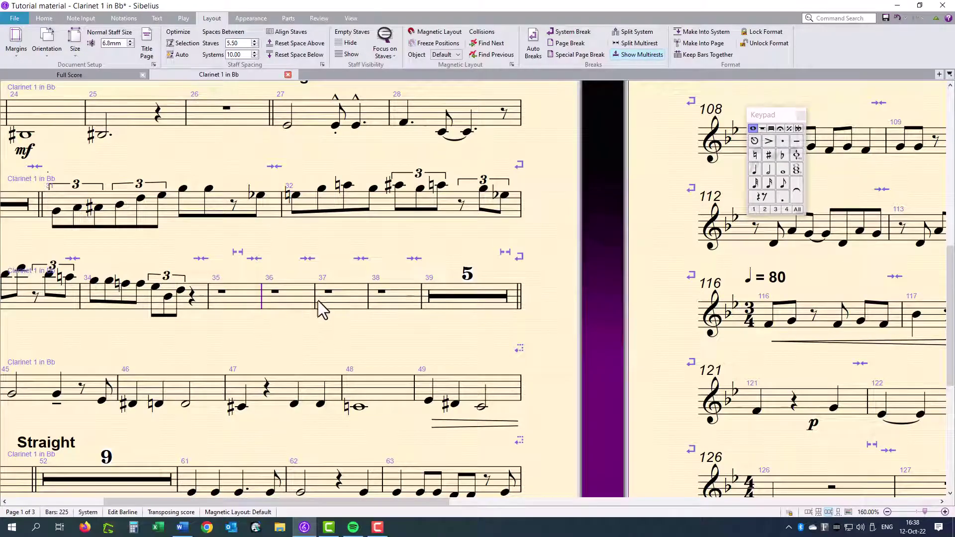
left_click(314, 298)
key("ctrl+shift+m")
left_click(369, 298)
key("ctrl+shift+m")
key("ctrl+equal")
key("ctrl+equal")
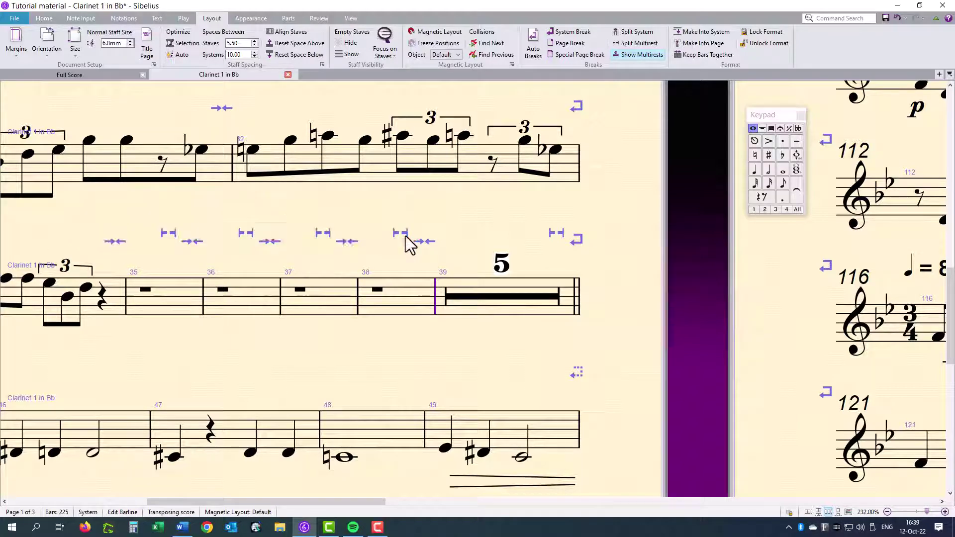
- Replace the rests in bars 35–38 with bar rests from the Keypad
key("Escape")
left_click(168, 293)
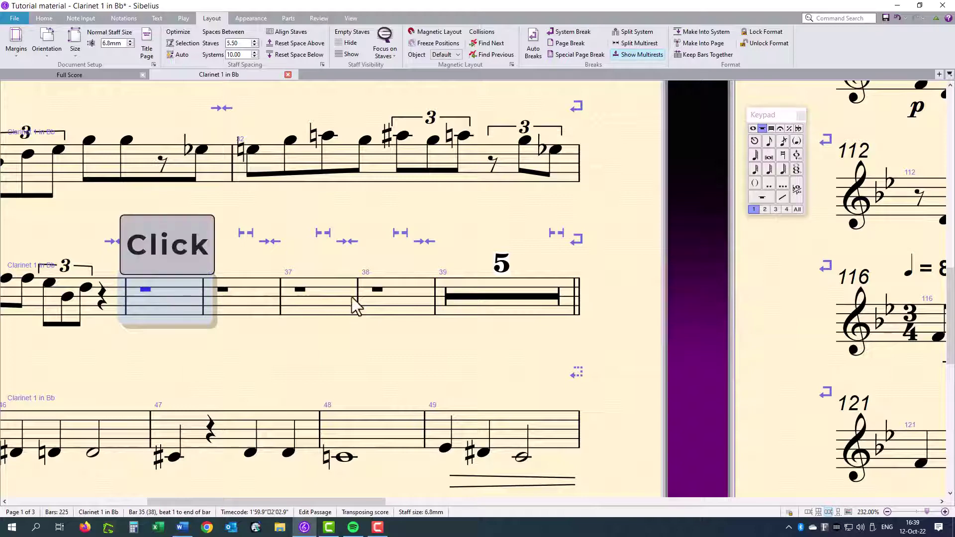
left_click(403, 301, "shift")
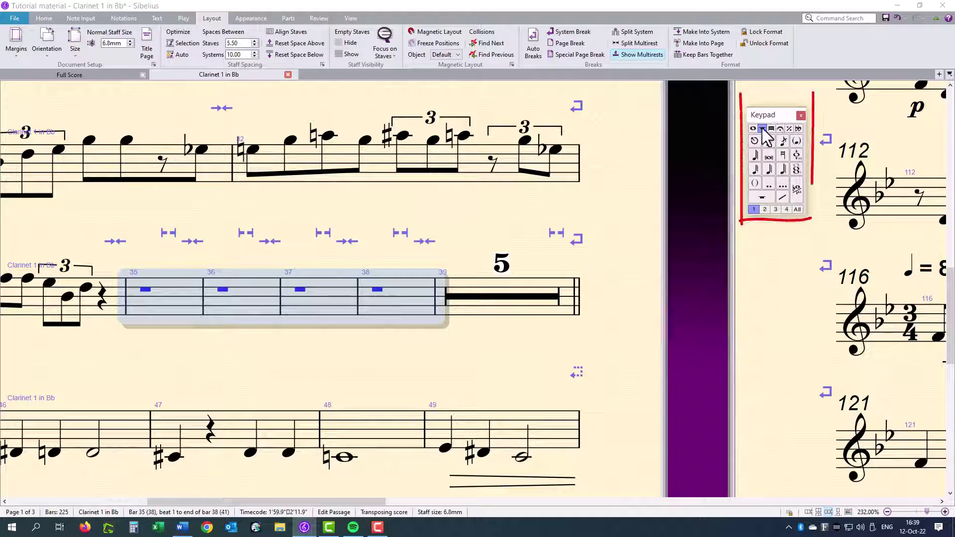
left_click(762, 197)
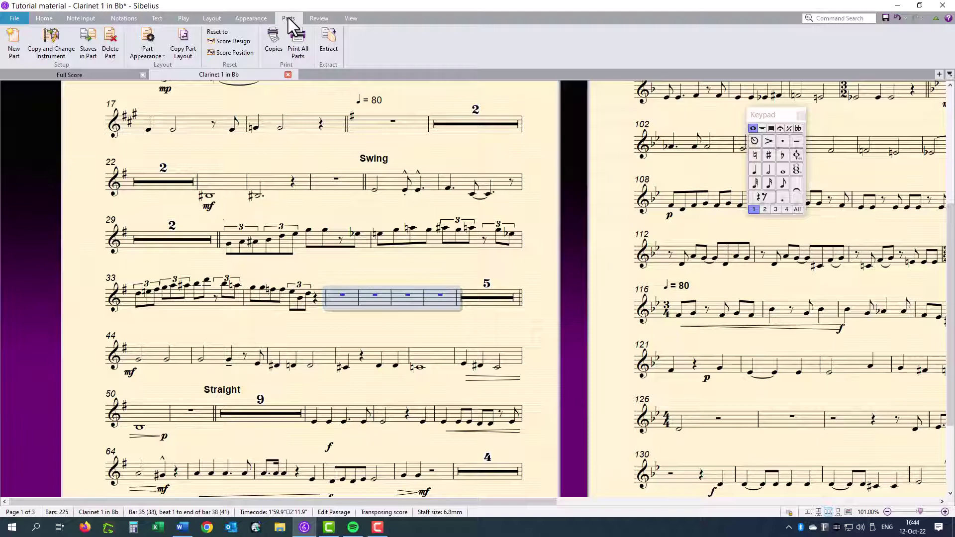
- Extract the Clarinet 1 in Bb part as a separate file
left_click(329, 48)
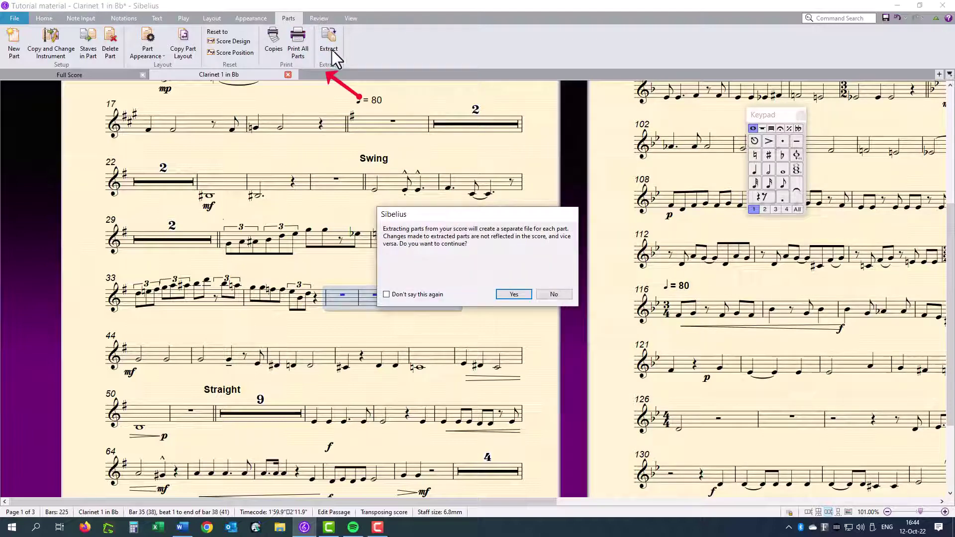
left_click(518, 298)
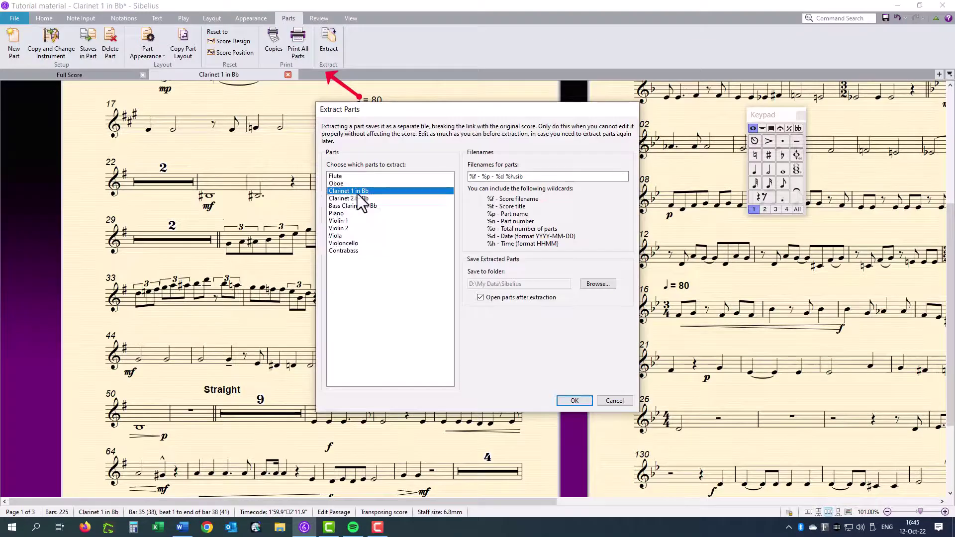
left_click(575, 400)
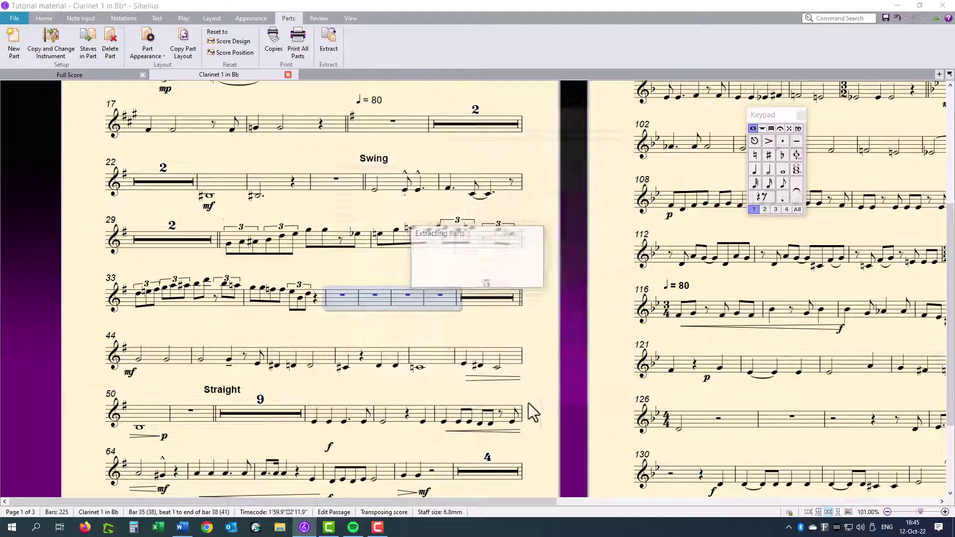